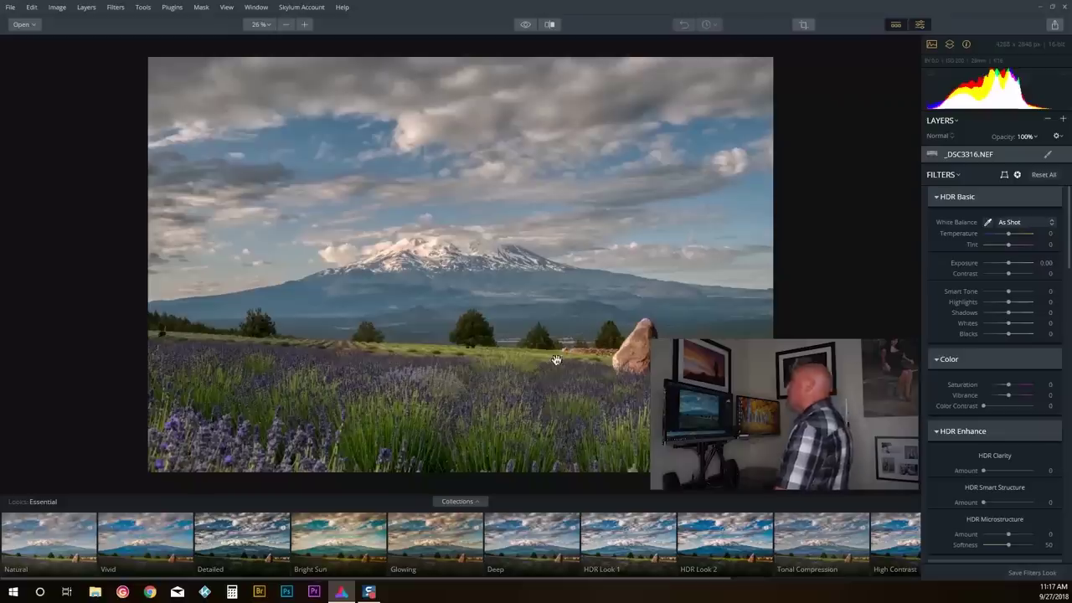
# Step: Preview the tone-mapped photo against its original, and apply the HDR Look 1 preset from the Essential looks
pyautogui.click(525, 26)
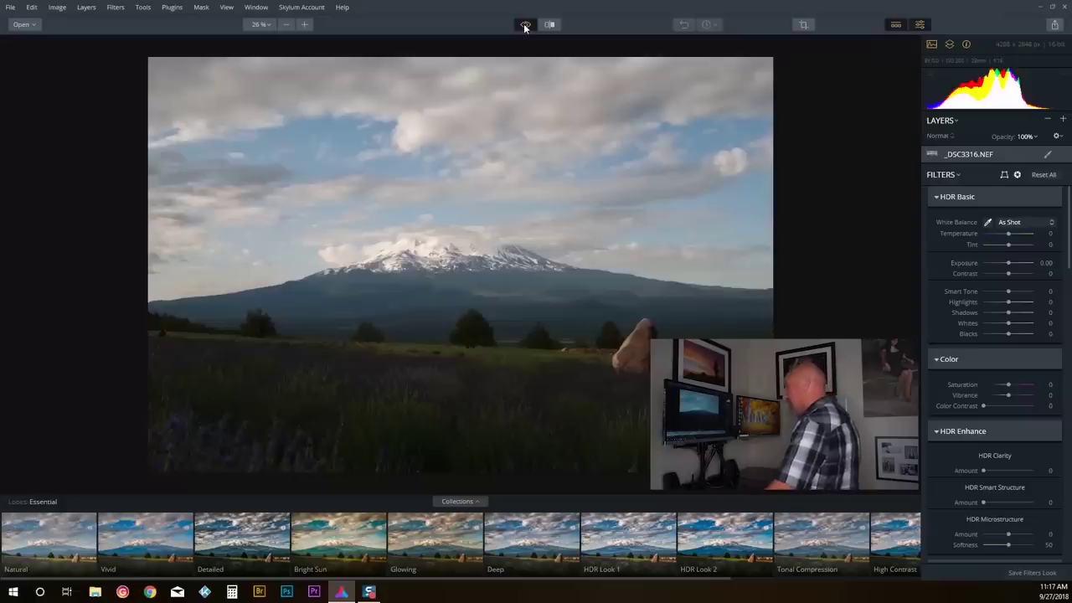
pyautogui.click(525, 26)
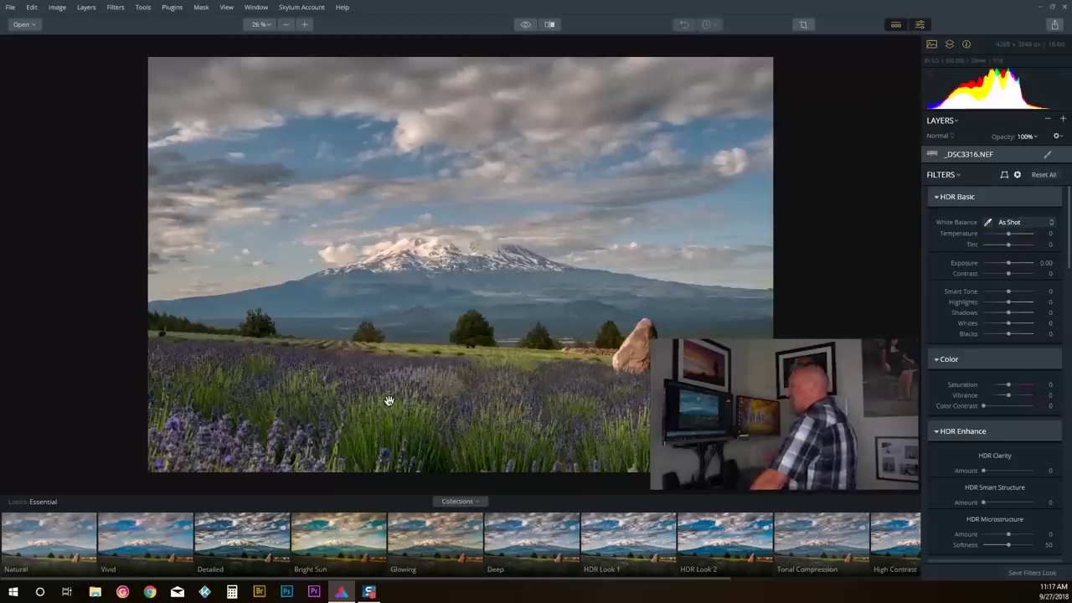
pyautogui.moveTo(80, 527)
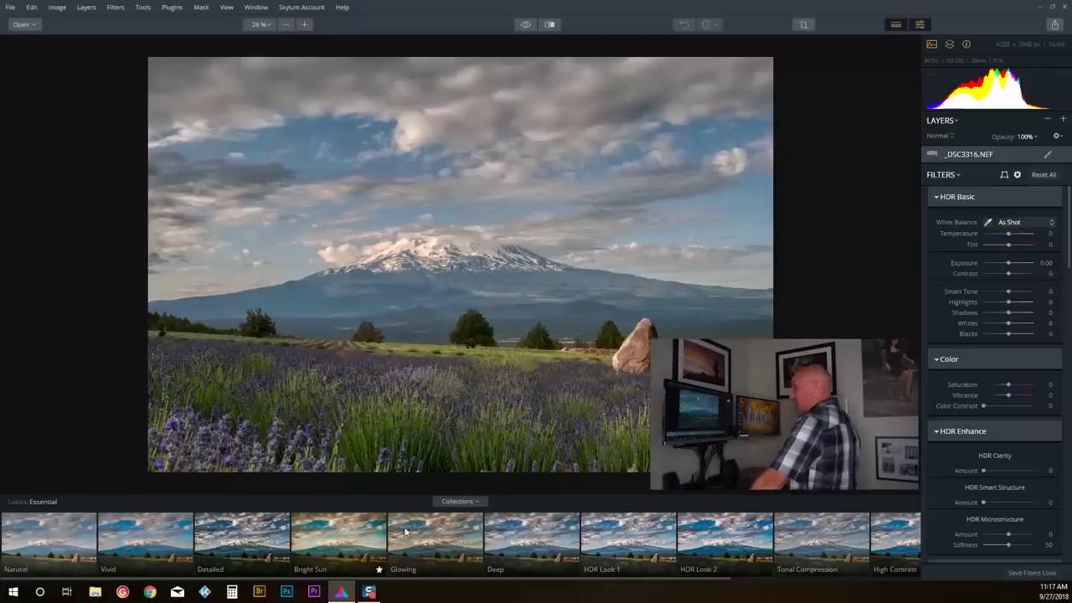
pyautogui.click(618, 524)
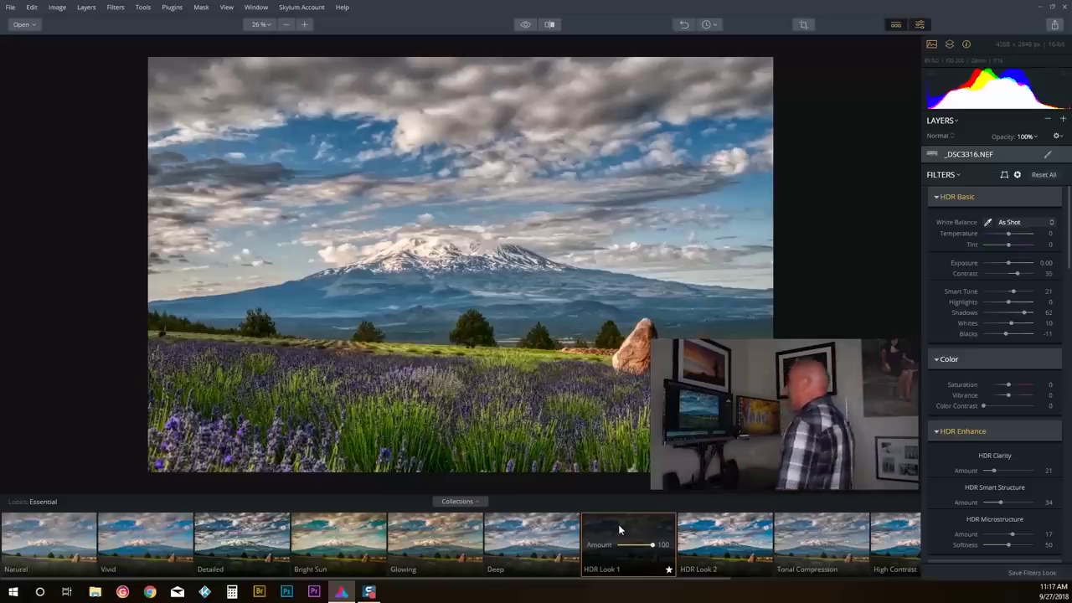
# Step: Compare the photo before and after HDR Look 1 using the original preview and the split before/after view
pyautogui.click(525, 25)
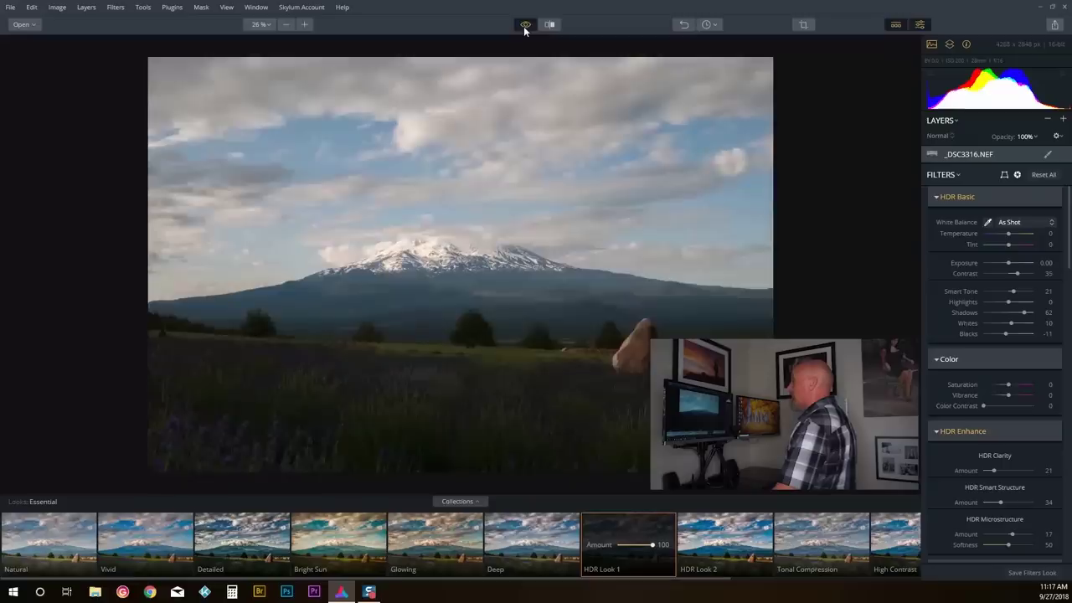
pyautogui.click(549, 25)
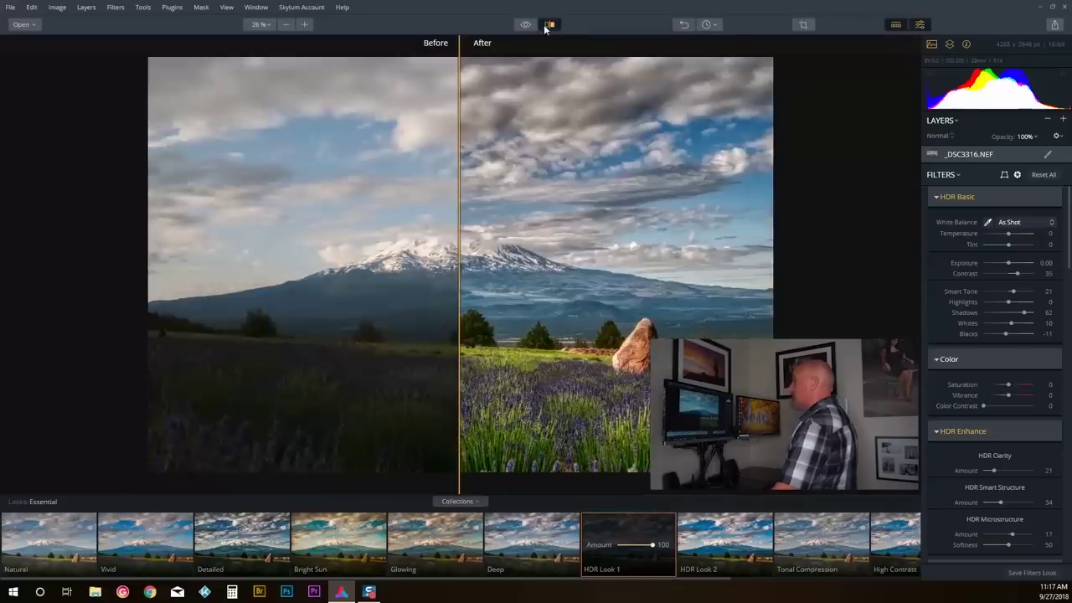
pyautogui.moveTo(458, 242); pyautogui.dragTo(450, 264)
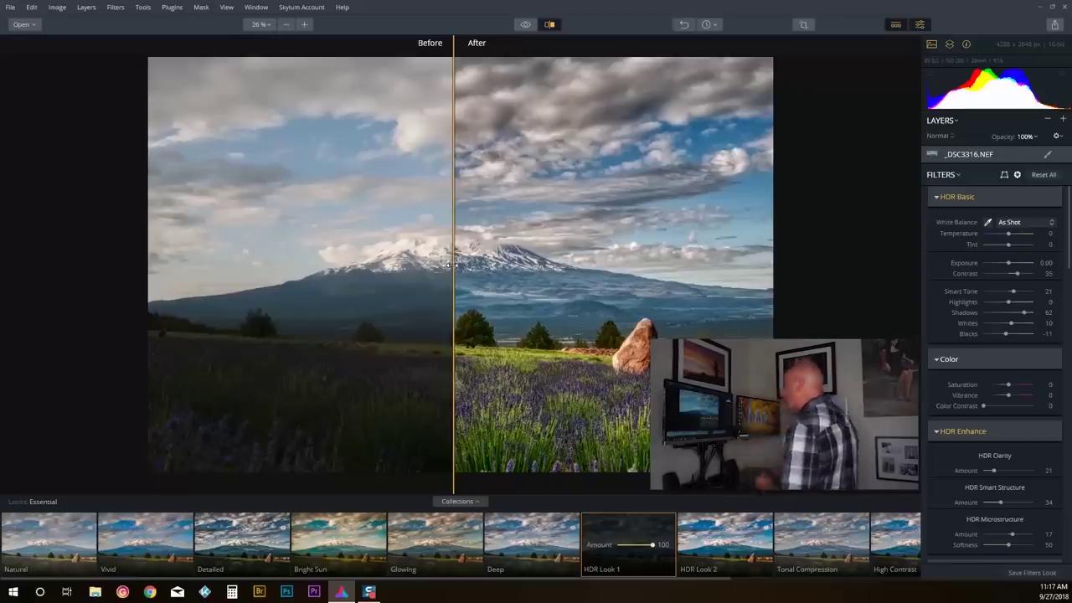
pyautogui.click(549, 24)
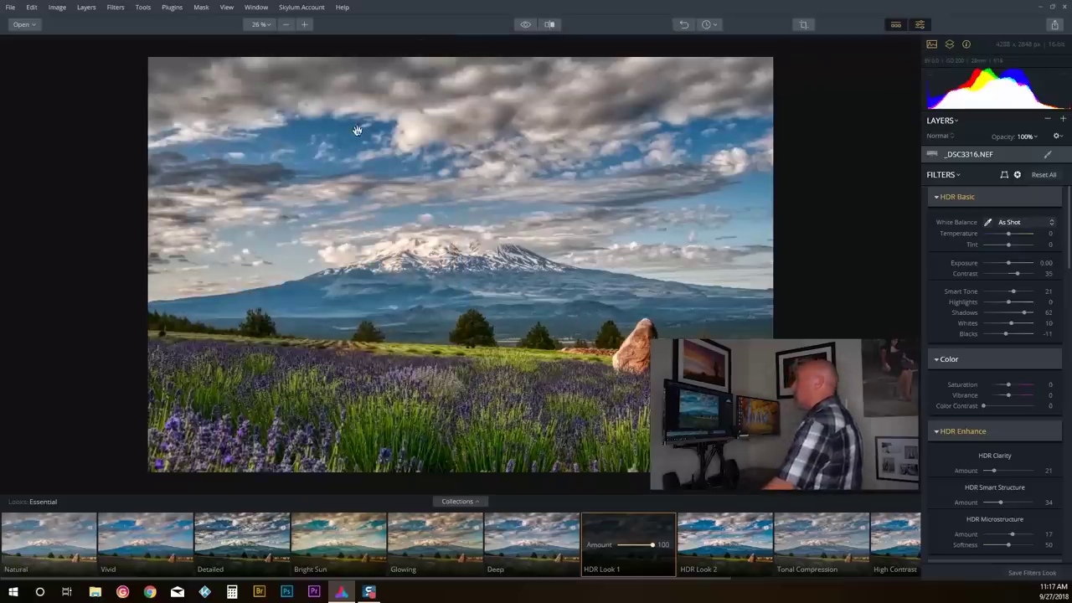
# Step: Inspect the standing rock and nearby trees at 200% zoom, comparing the edited detail with the original
pyautogui.click(305, 26)
pyautogui.scroll(-5, 383, 84)
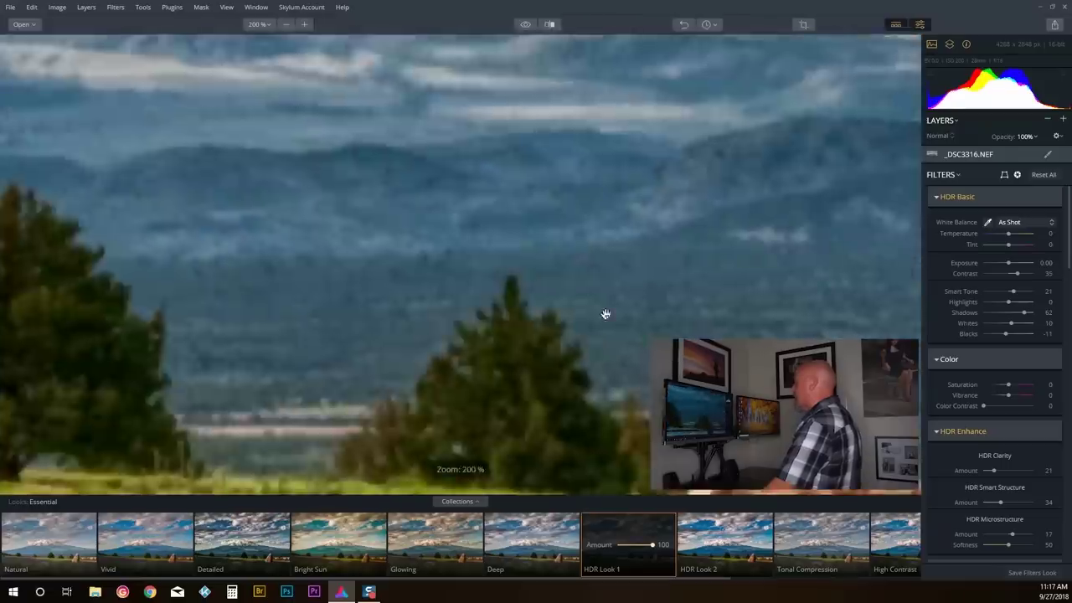
pyautogui.scroll(-4, 606, 314)
pyautogui.moveTo(651, 293); pyautogui.dragTo(493, 312)
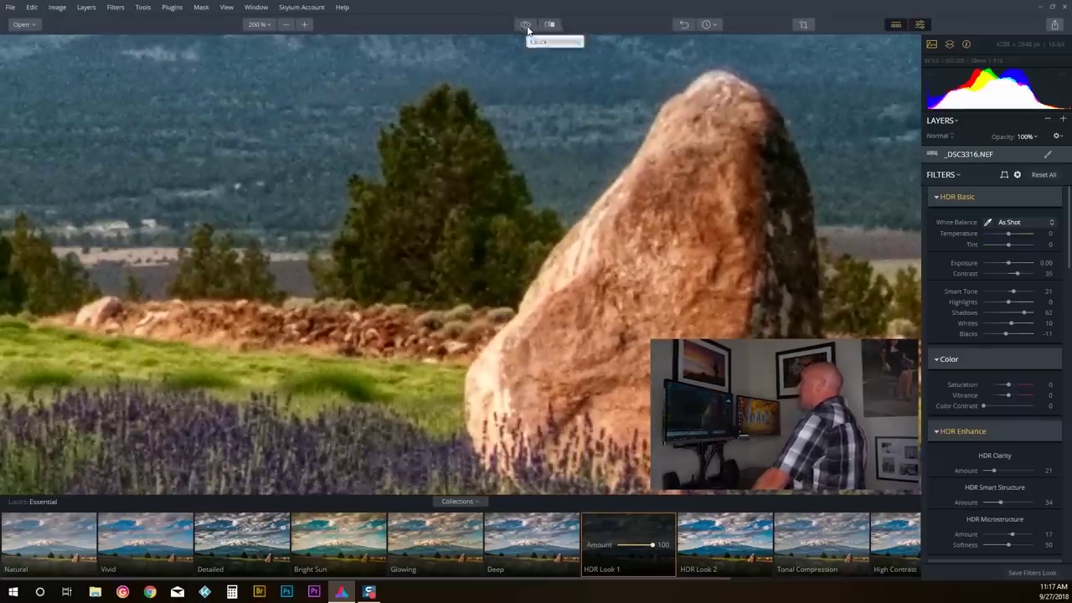
pyautogui.moveTo(525, 26); pyautogui.dragTo(527, 25)
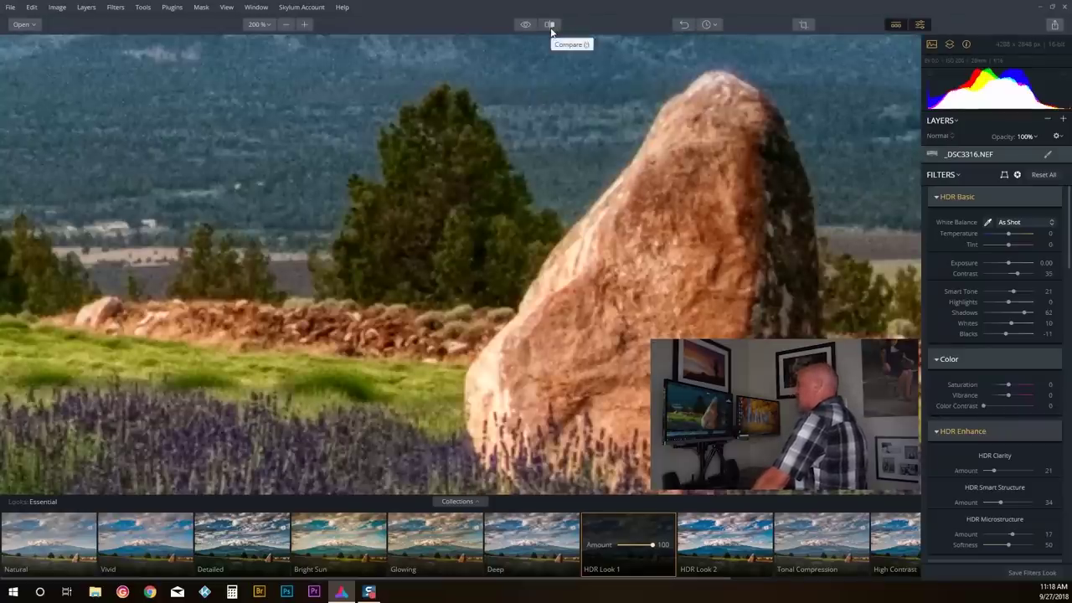
pyautogui.moveTo(527, 25); pyautogui.dragTo(527, 25)
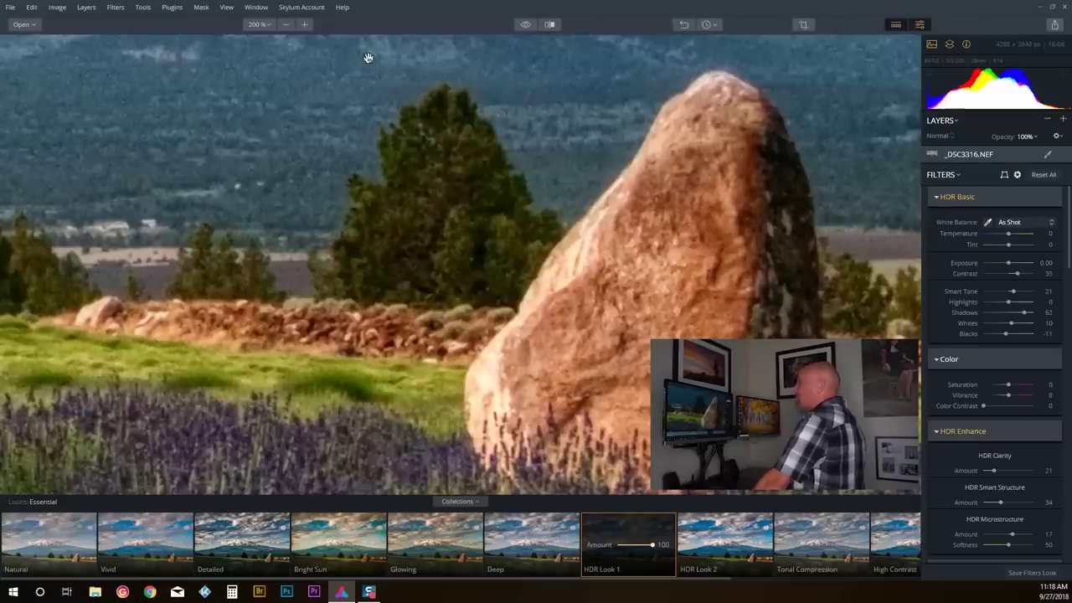
# Step: Fit the whole photo in view and compare the edited version with the original
pyautogui.click(266, 24)
pyautogui.click(265, 39)
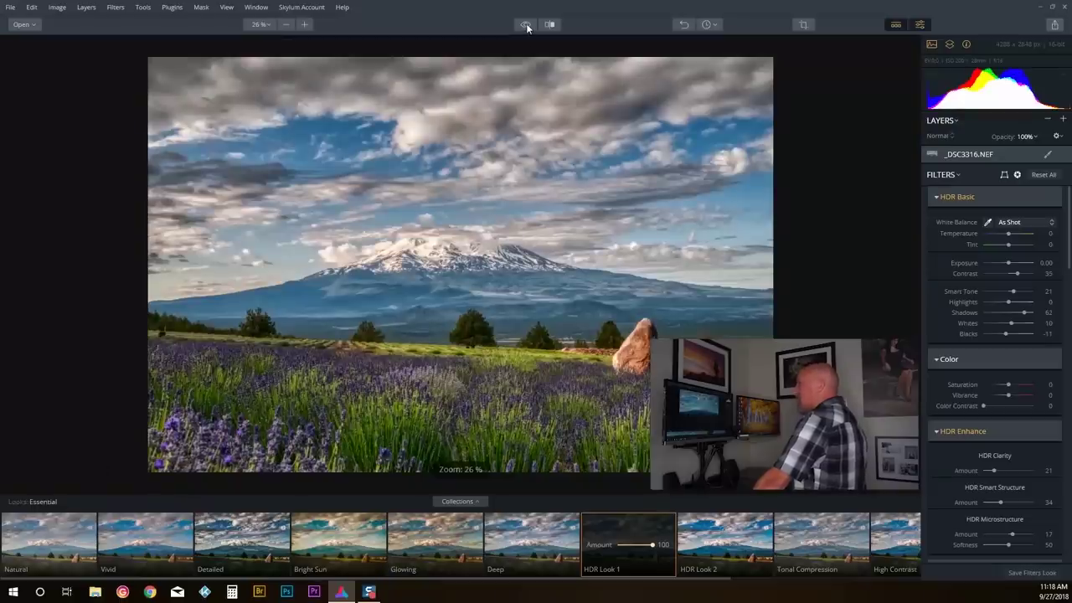
pyautogui.moveTo(527, 25); pyautogui.dragTo(527, 25)
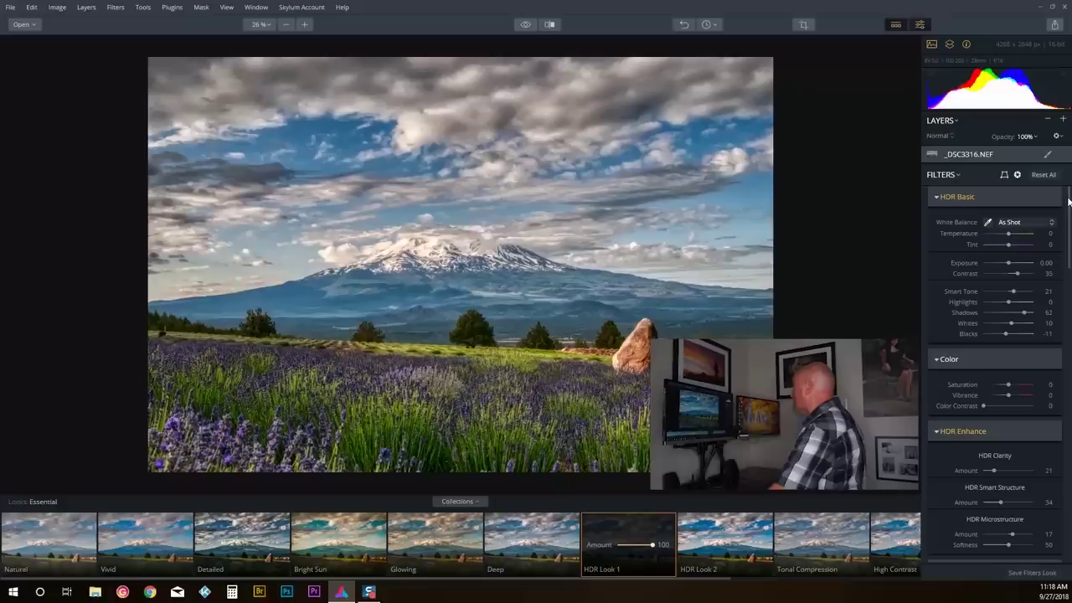
# Step: In HDR Enhance, set HDR Clarity to 35 and HDR Microstructure to amount -48 with softness 81, and compare with the original
pyautogui.scroll(-1, 1069, 195)
pyautogui.scroll(1, 1069, 195)
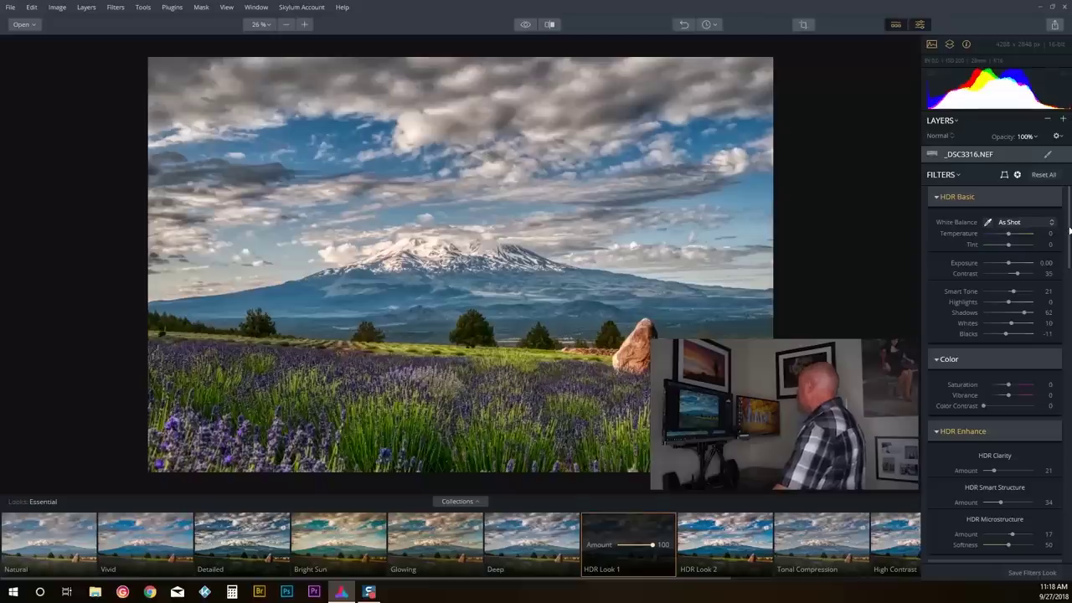
pyautogui.moveTo(1069, 231); pyautogui.dragTo(1070, 261)
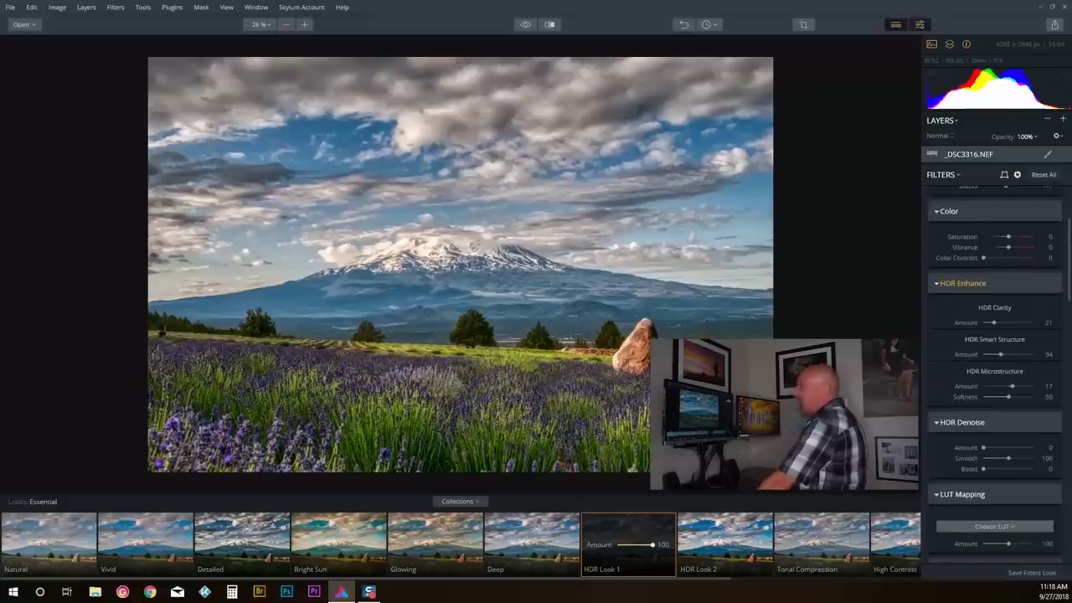
pyautogui.moveTo(1071, 261); pyautogui.dragTo(1070, 282)
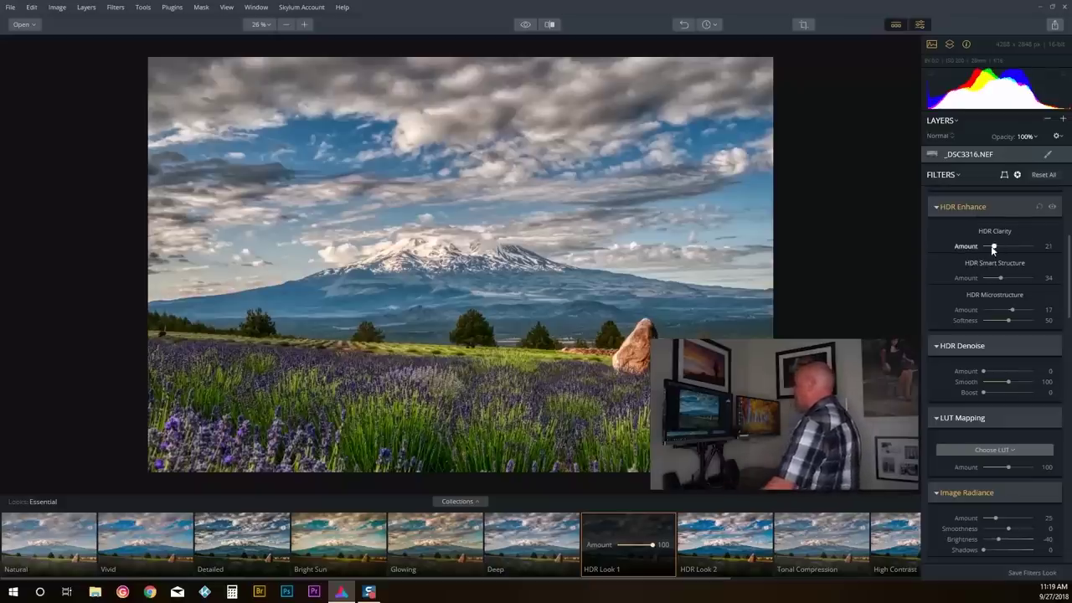
pyautogui.moveTo(993, 248)
pyautogui.mouseDown()
pyautogui.moveTo(1022, 246)
pyautogui.moveTo(990, 247)
pyautogui.moveTo(1018, 247)
pyautogui.moveTo(1000, 246)
pyautogui.mouseUp()
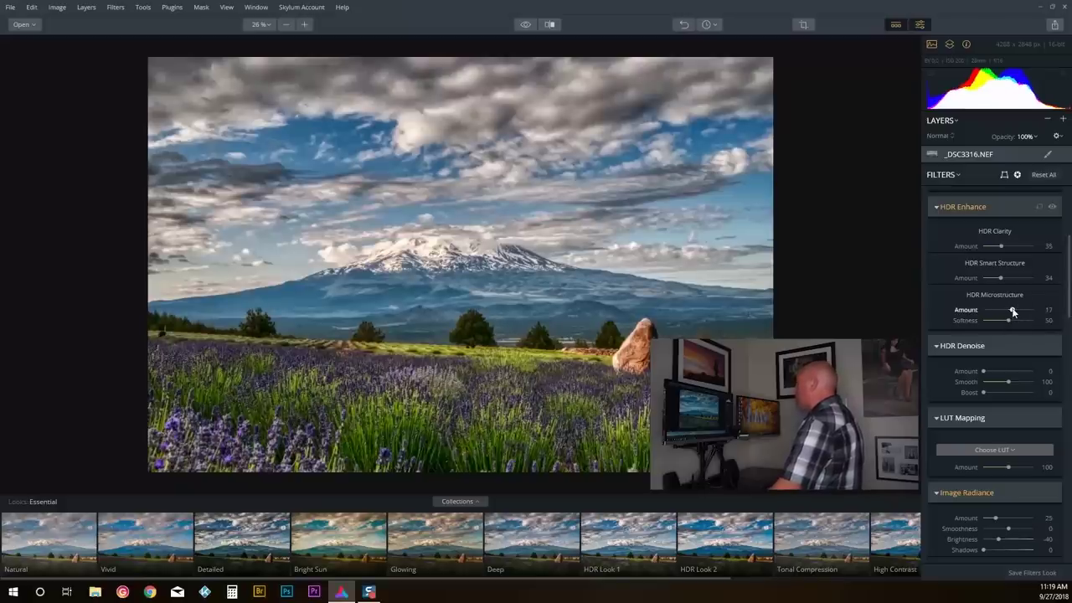
pyautogui.moveTo(1013, 311); pyautogui.dragTo(997, 313)
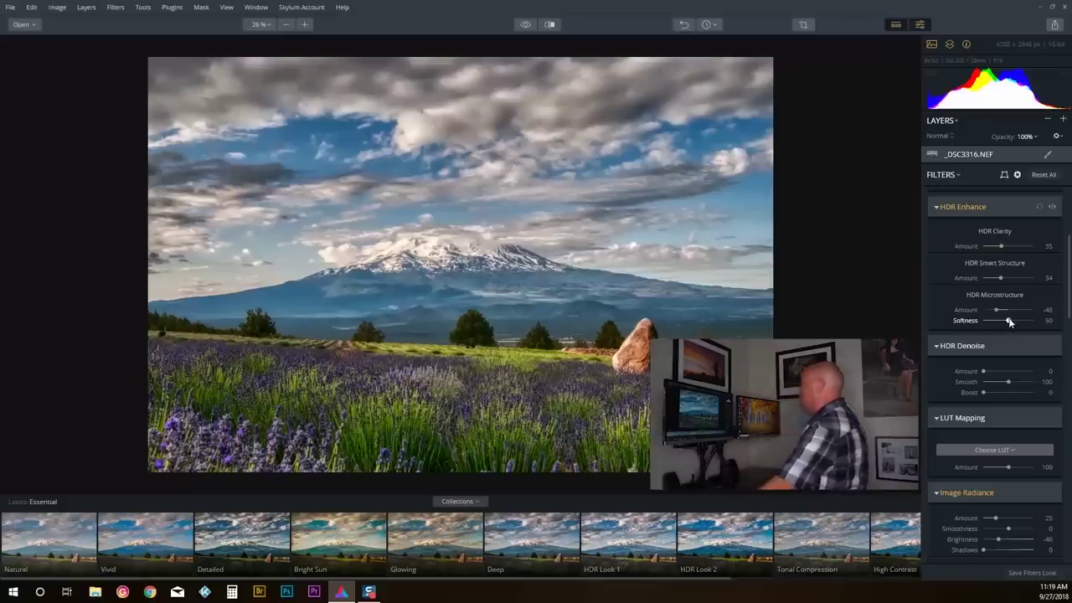
pyautogui.moveTo(1007, 320)
pyautogui.mouseDown()
pyautogui.moveTo(994, 320)
pyautogui.moveTo(1021, 320)
pyautogui.mouseUp()
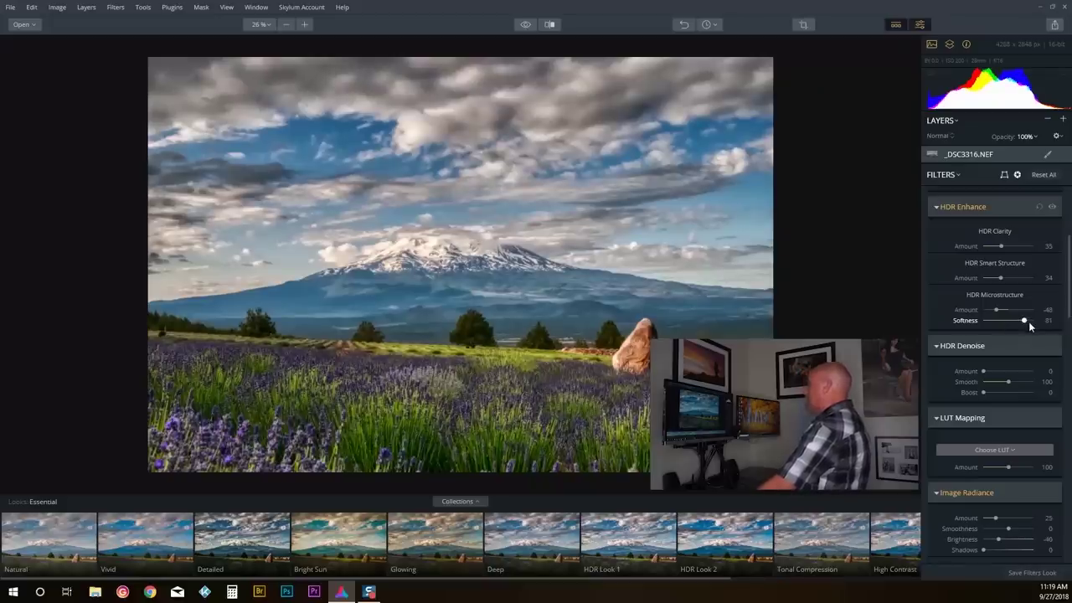
pyautogui.click(526, 24)
pyautogui.click(525, 25)
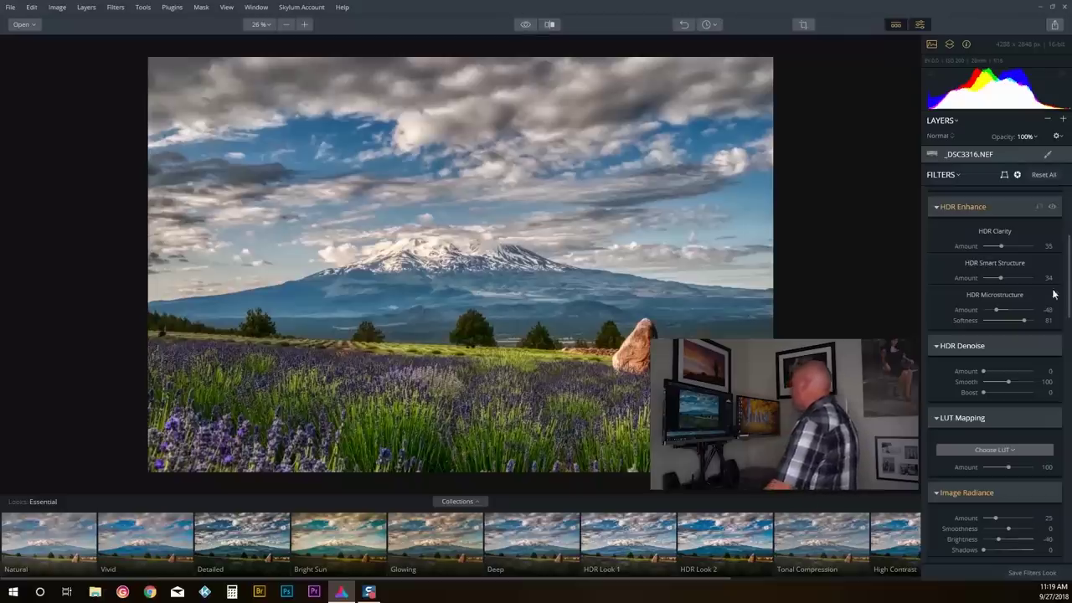
# Step: Apply the Indoor Melonsqueeze look from the Trey Ratcliff Looks collection, and compare the photo with its original
pyautogui.scroll(-2, 1070, 265)
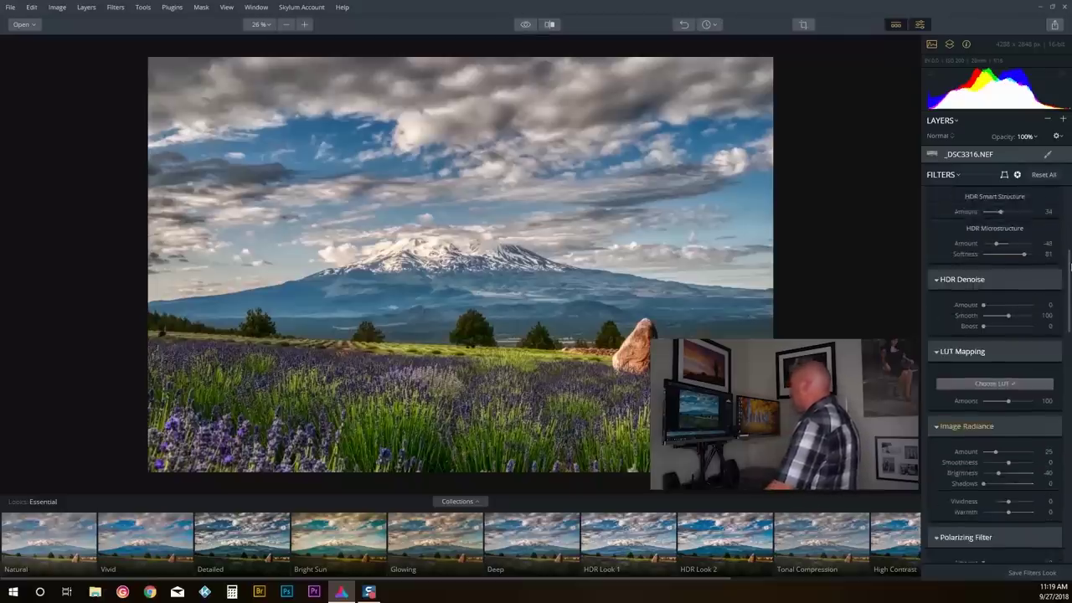
pyautogui.scroll(-2, 1070, 265)
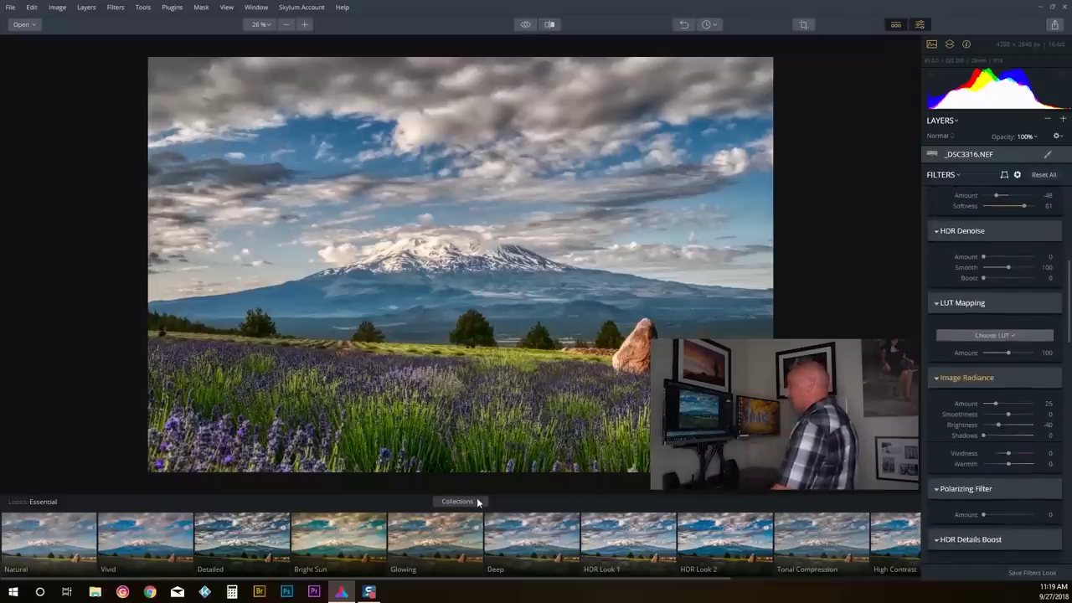
pyautogui.click(478, 502)
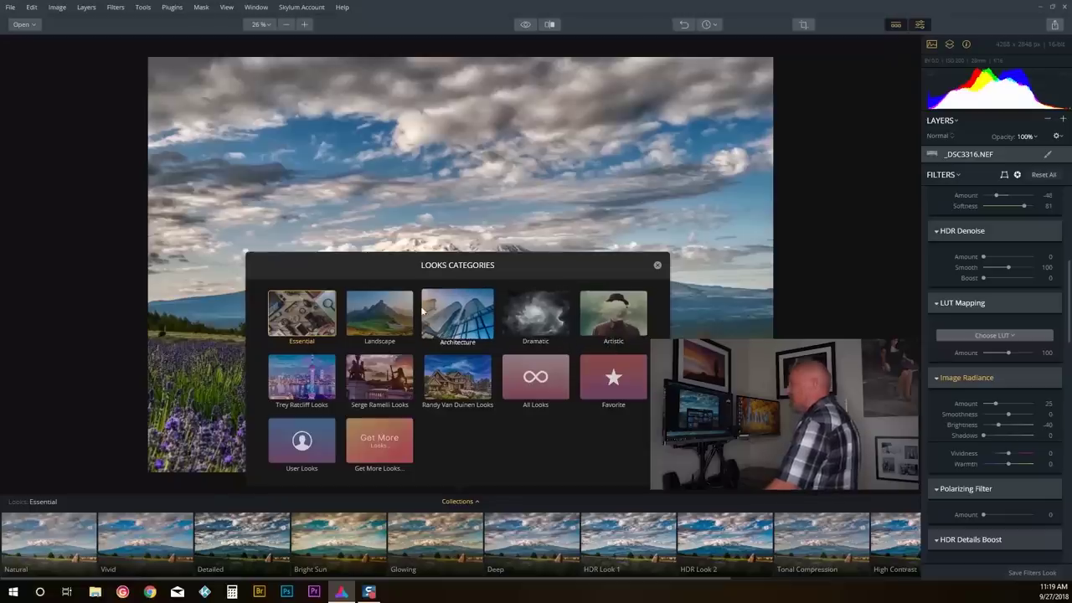
pyautogui.click(306, 387)
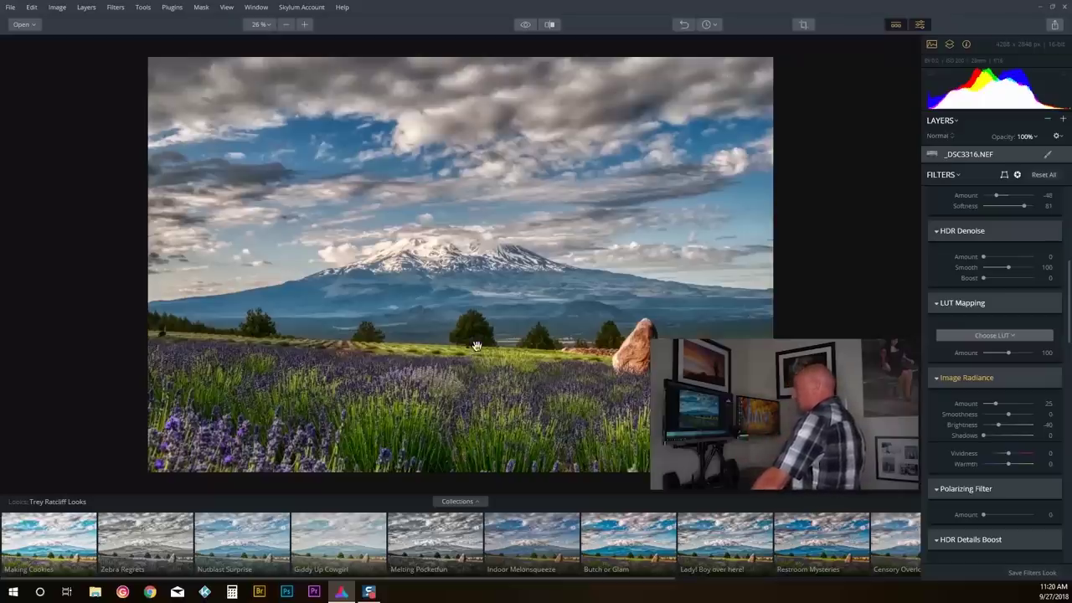
pyautogui.click(536, 551)
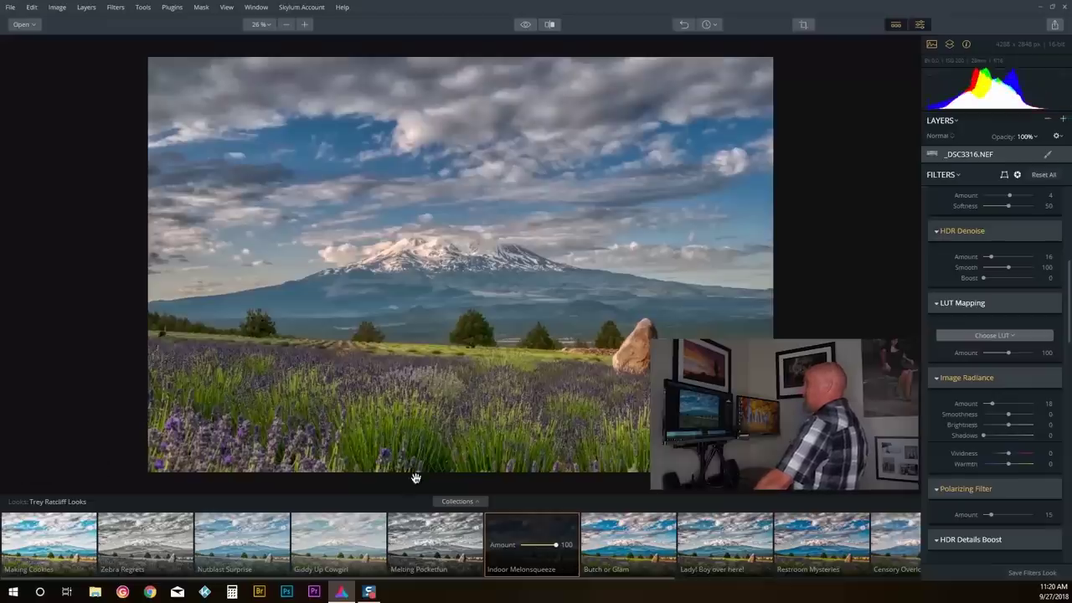
pyautogui.click(525, 24)
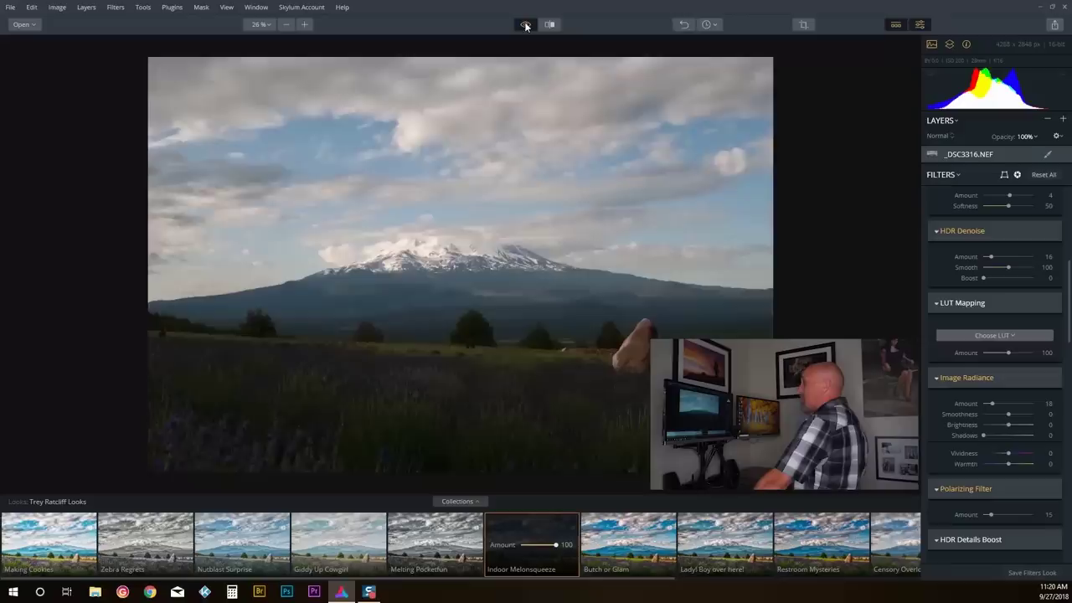
pyautogui.click(526, 25)
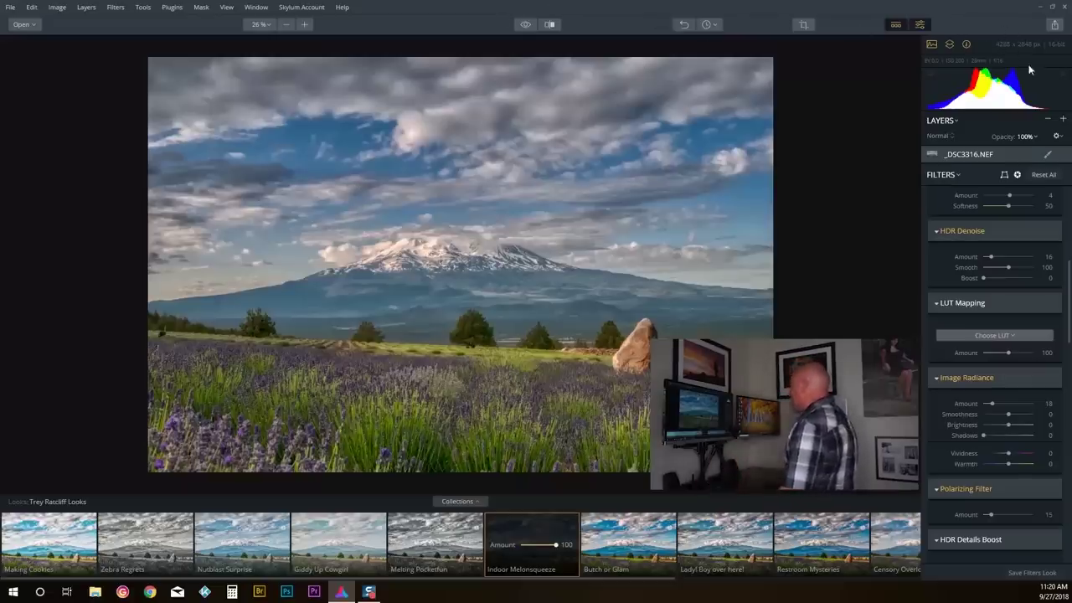
# Step: In the HSL filter, set the green hue to -44 and the green saturation to 22
pyautogui.moveTo(1069, 276); pyautogui.dragTo(1069, 486)
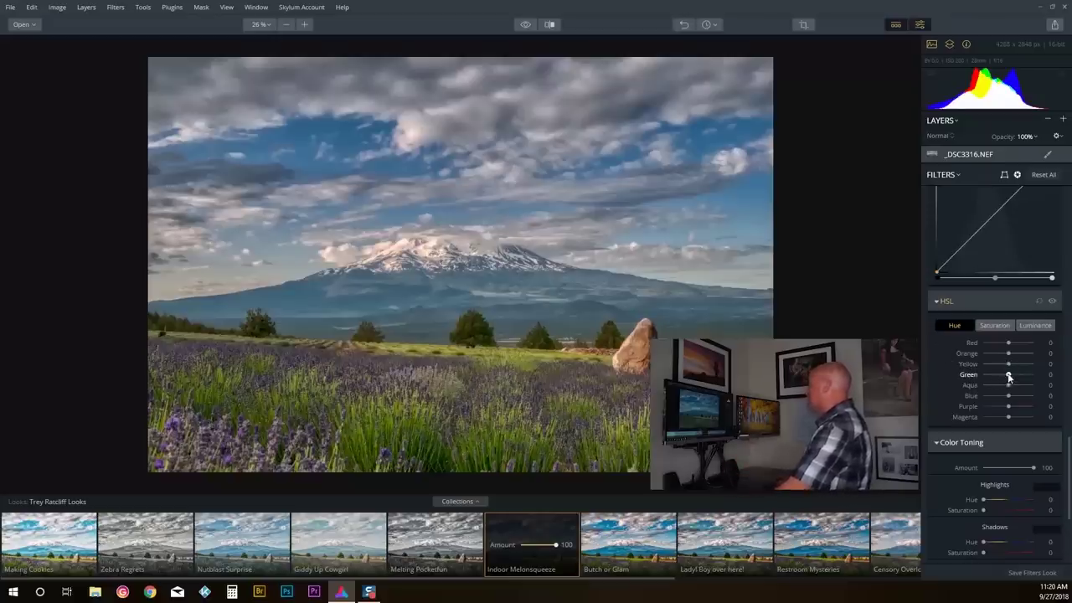
pyautogui.moveTo(1009, 376); pyautogui.dragTo(997, 377)
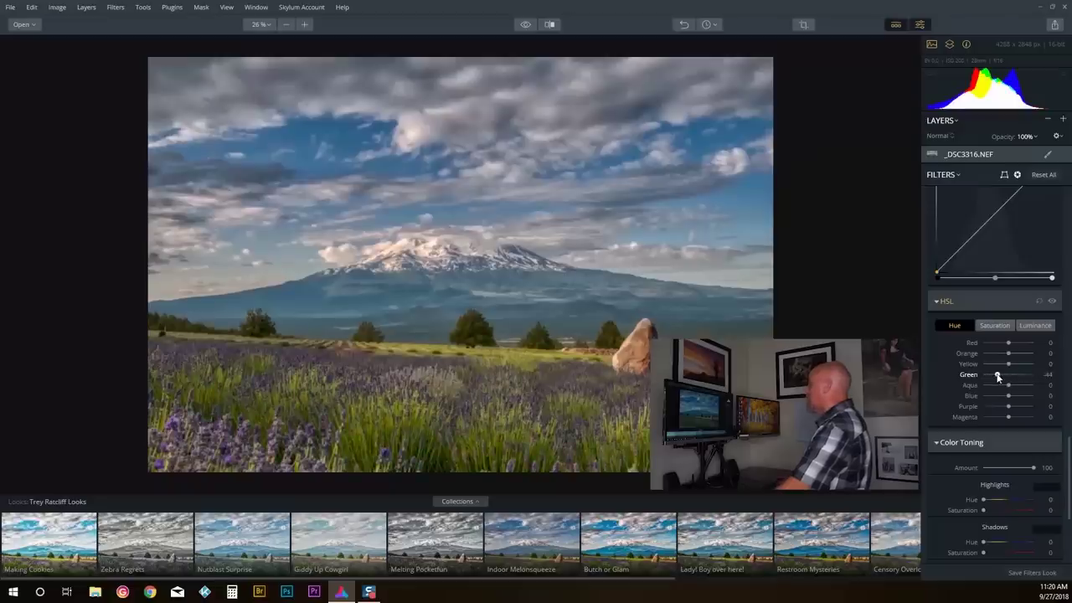
pyautogui.click(996, 327)
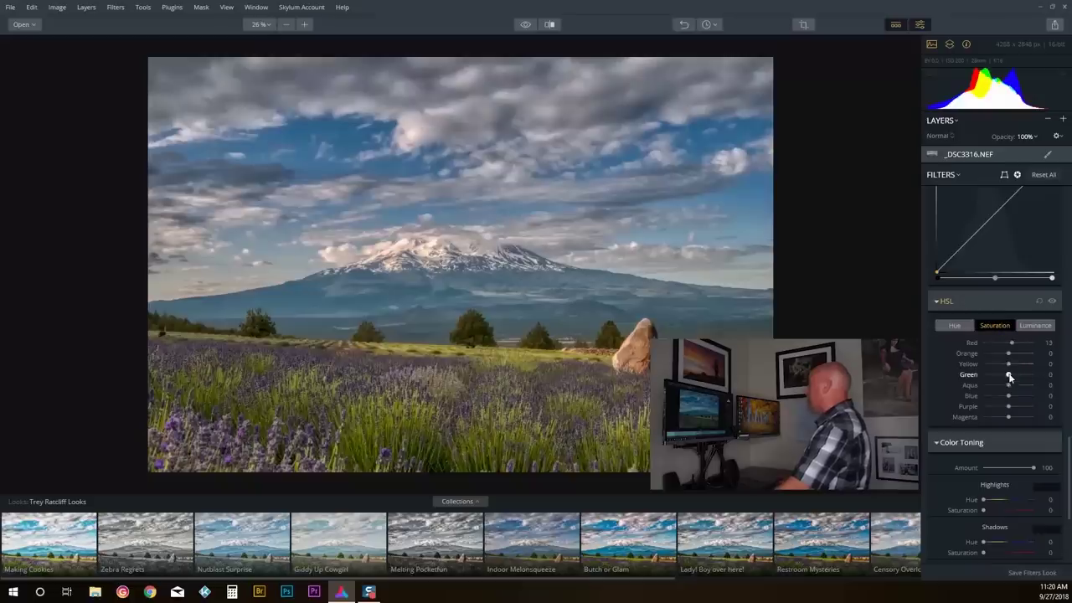
pyautogui.moveTo(1009, 376)
pyautogui.mouseDown()
pyautogui.moveTo(975, 377)
pyautogui.moveTo(1025, 376)
pyautogui.moveTo(990, 377)
pyautogui.moveTo(1016, 383)
pyautogui.mouseUp()
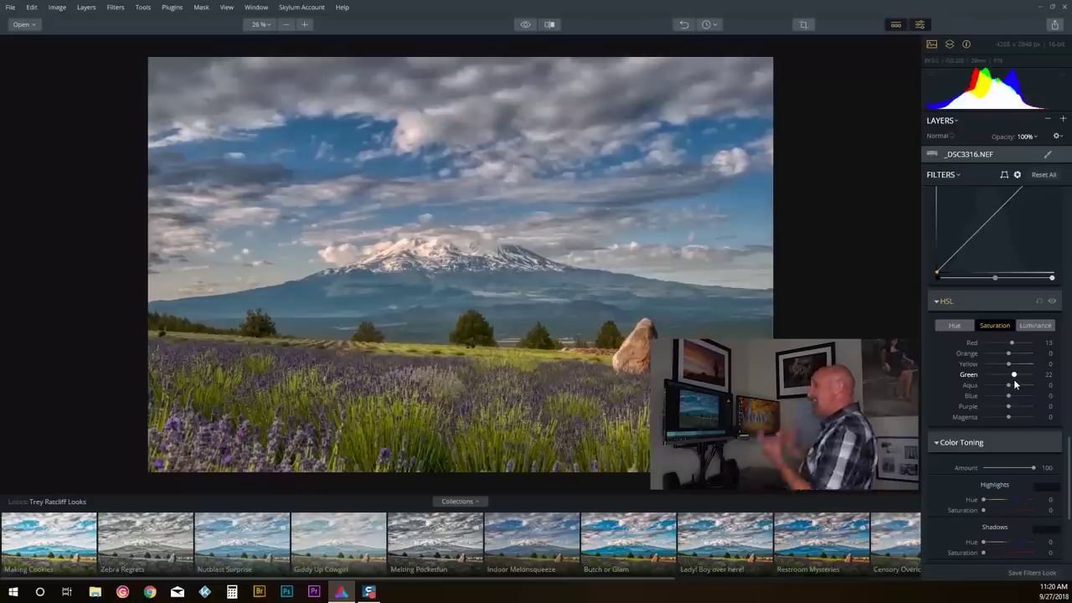